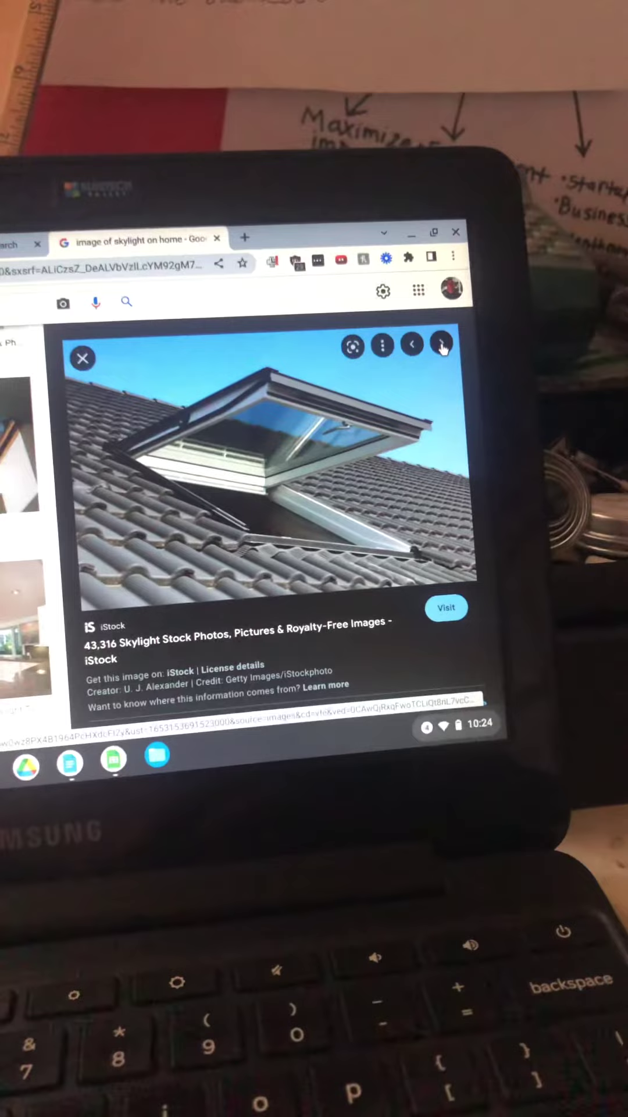
Step back one result, then forward to the iStock photo of skylights in a shingled roof.
{"action": "left_click", "coordinate": [408, 341]}
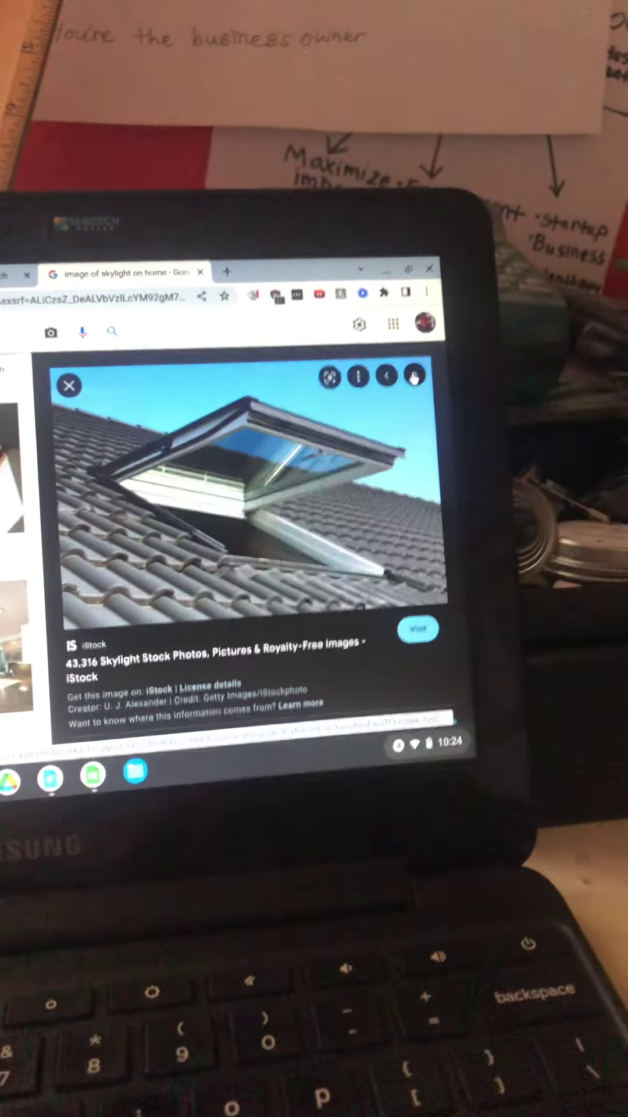
{"action": "left_click", "coordinate": [417, 380]}
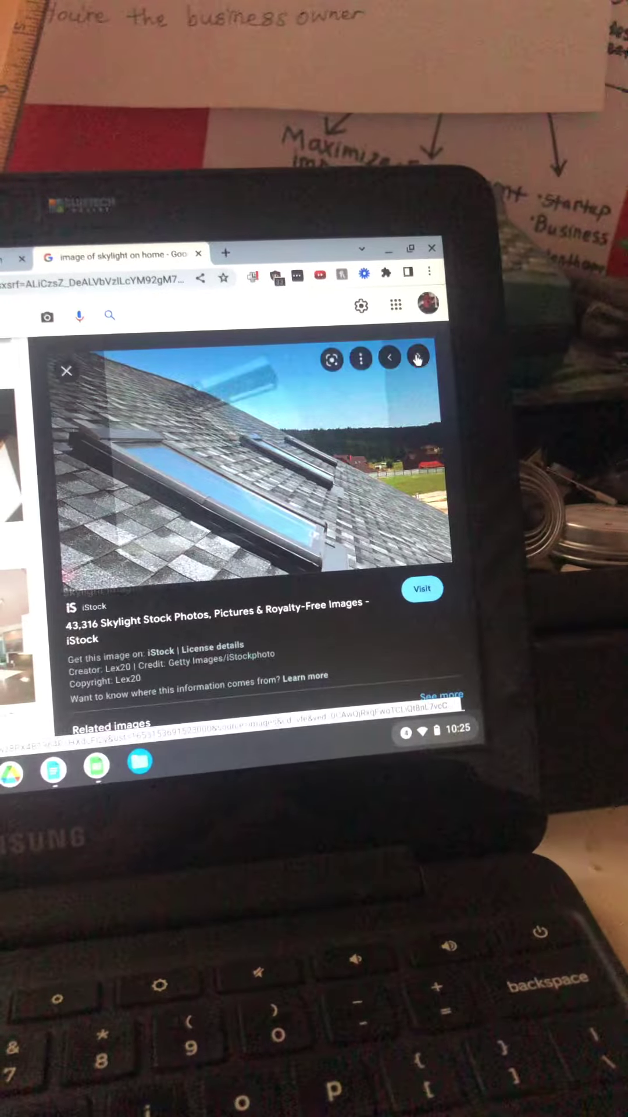
Advance past the Shutterstock and Getty results, then return to the Shutterstock skylight window illustration.
{"action": "left_click", "coordinate": [417, 358]}
{"action": "left_click", "coordinate": [417, 358]}
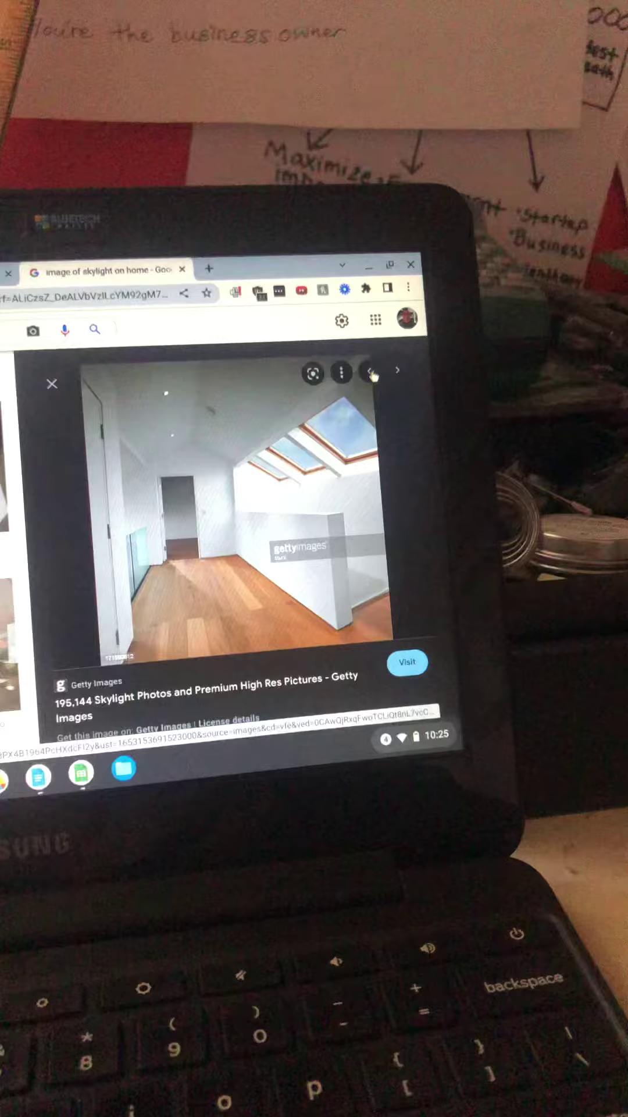
{"action": "left_click", "coordinate": [368, 371]}
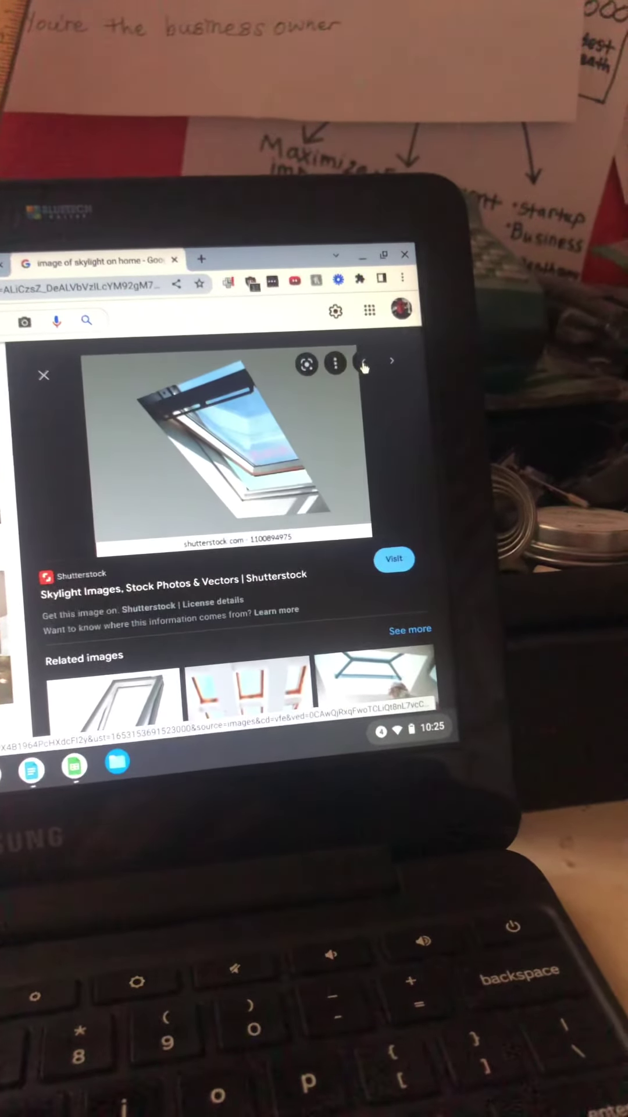